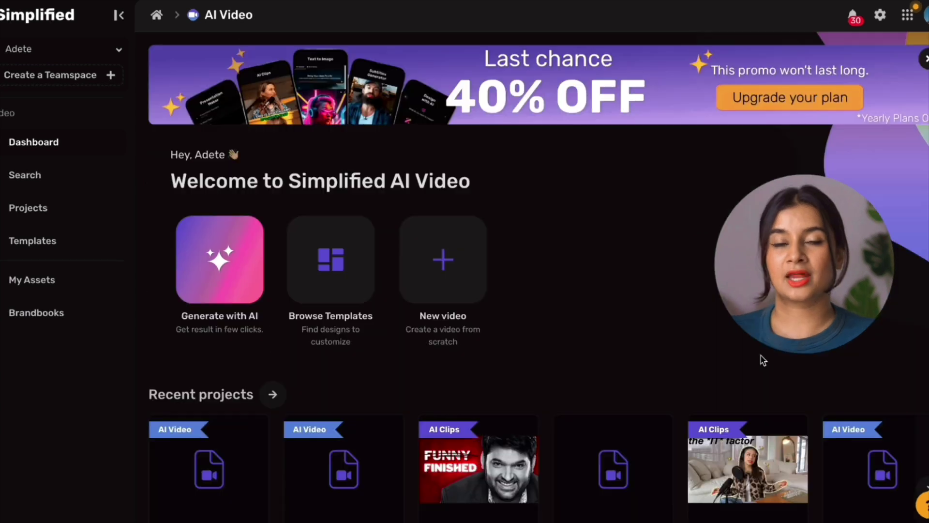
# - Start a new video with Generate with AI, choosing the AI Text to Video generator
pyautogui.scroll(-5, 760, 356)
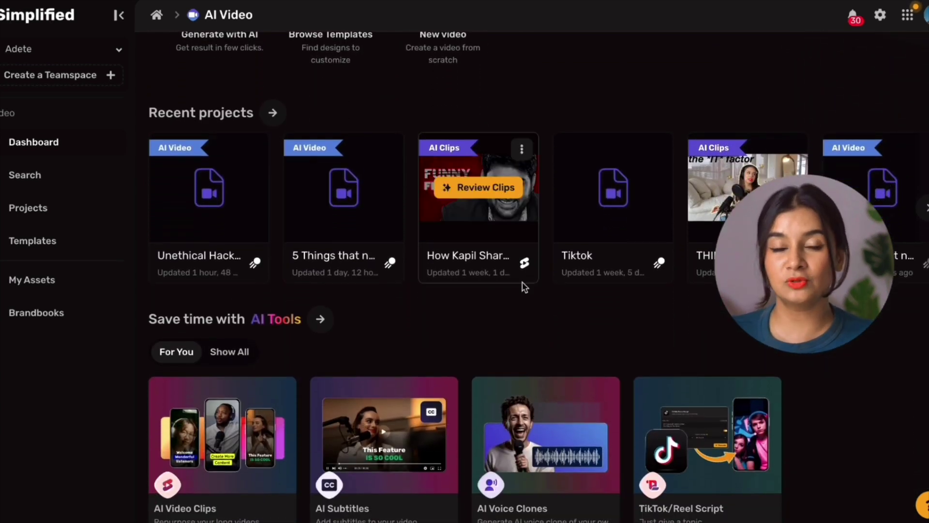
pyautogui.scroll(-1, 524, 287)
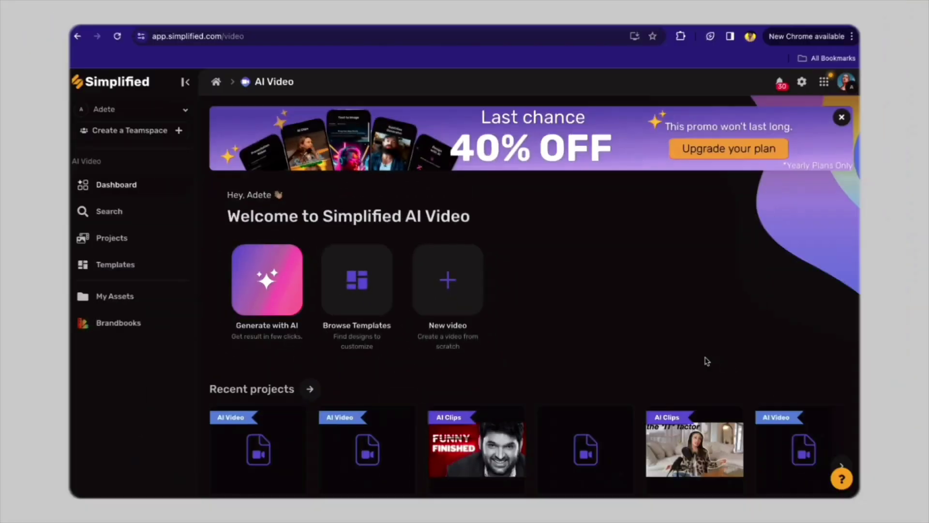
pyautogui.scroll(-4, 702, 360)
pyautogui.scroll(-2, 699, 358)
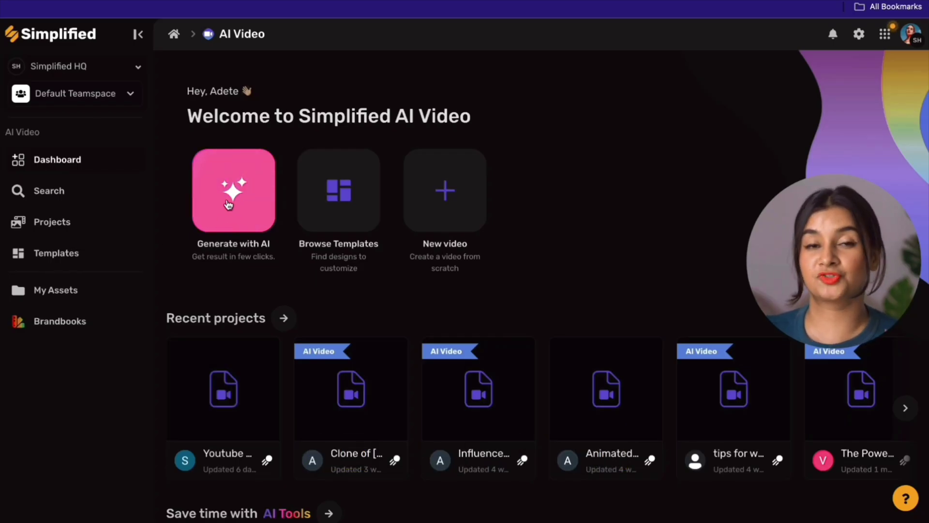
pyautogui.click(224, 192)
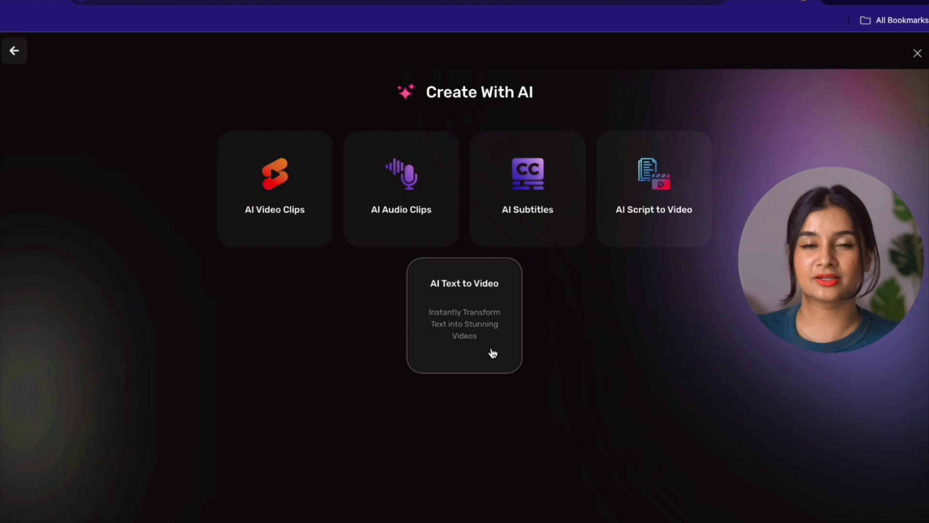
pyautogui.click(489, 353)
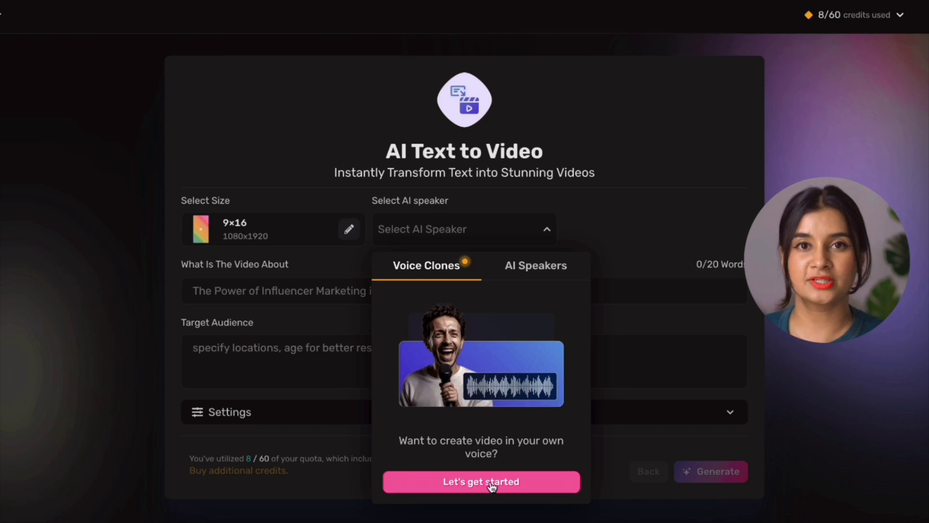
# - Set up a personal voice clone with a name and 'Young women' description, then proceed to training
pyautogui.click(492, 483)
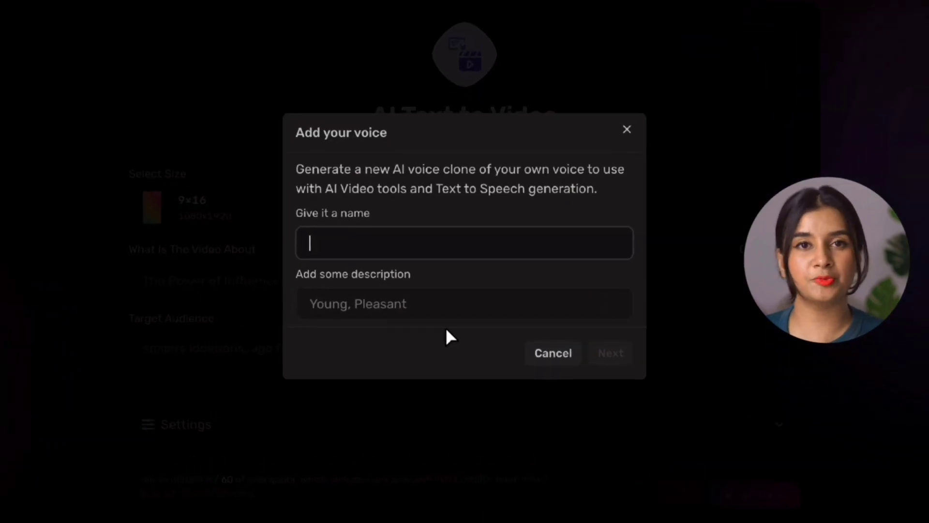
pyautogui.write('Adete')
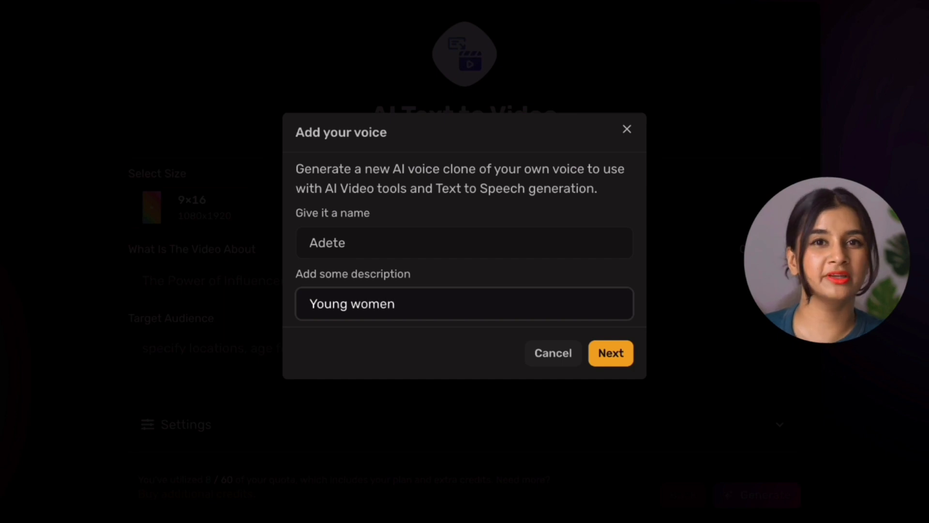
pyautogui.click(612, 357)
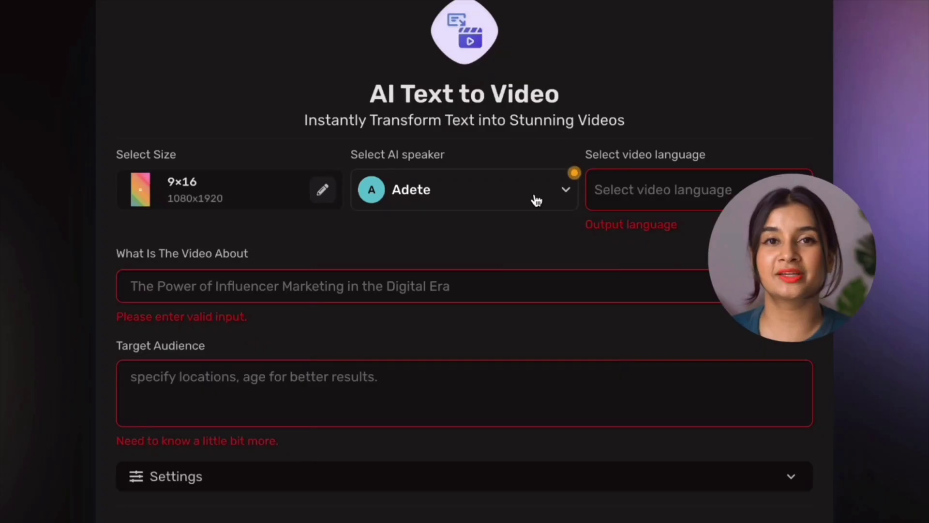
pyautogui.click(533, 200)
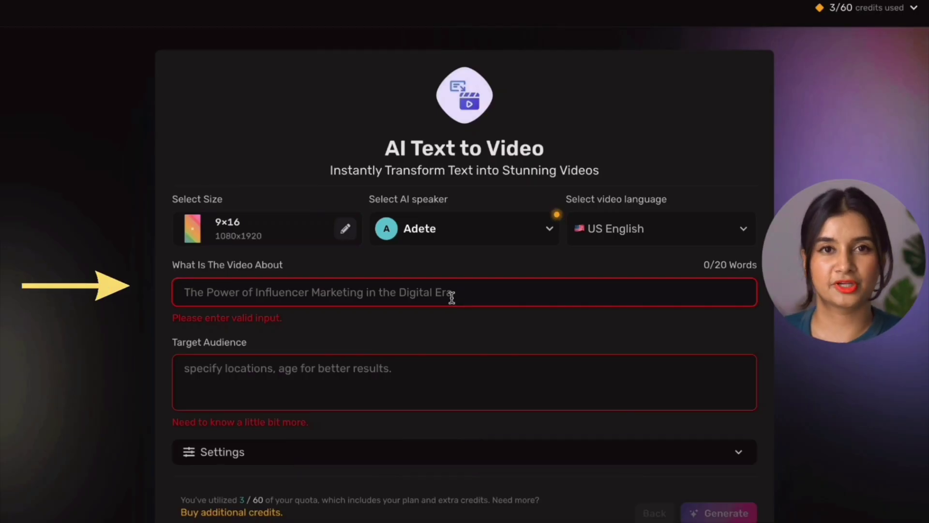
# - Enter the five-things-hurting-confidence topic, choose Creative creativity and Sincere tone, and generate
pyautogui.click(452, 297)
pyautogui.write('5')
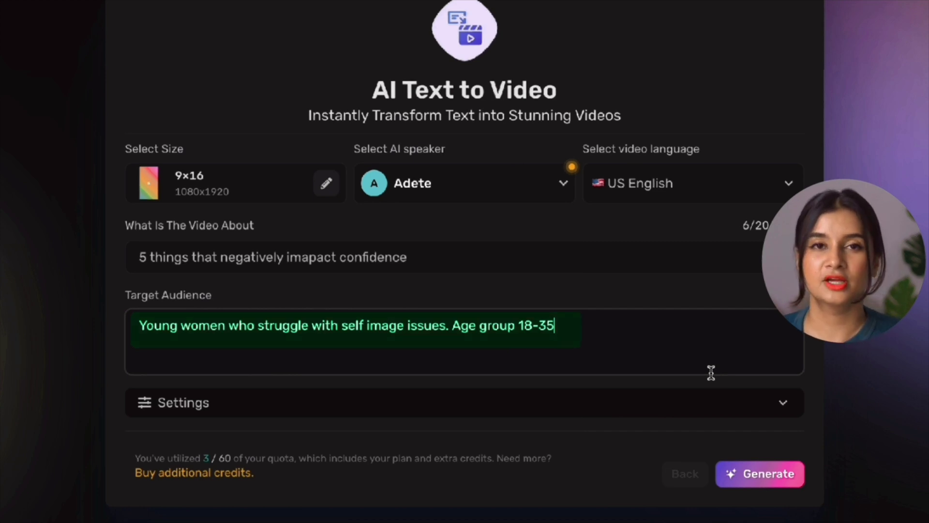
pyautogui.click(746, 406)
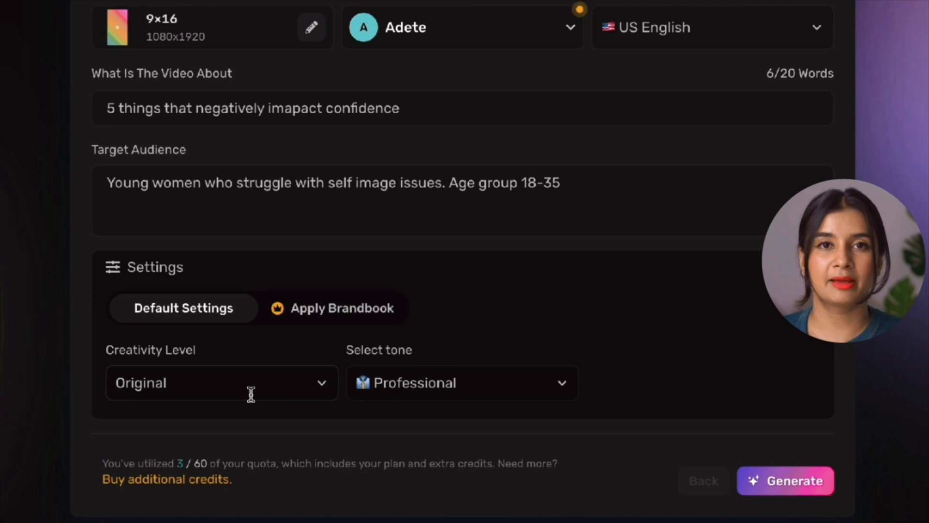
pyautogui.click(329, 390)
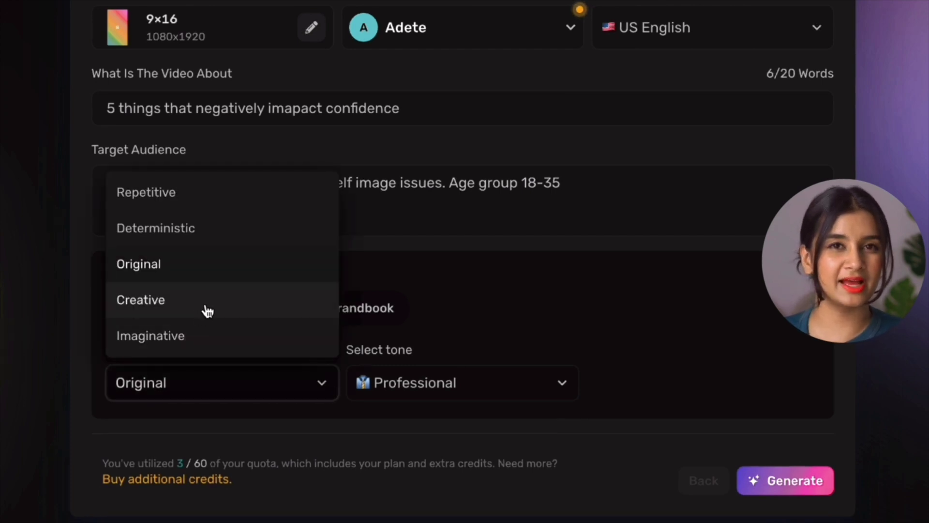
pyautogui.click(207, 311)
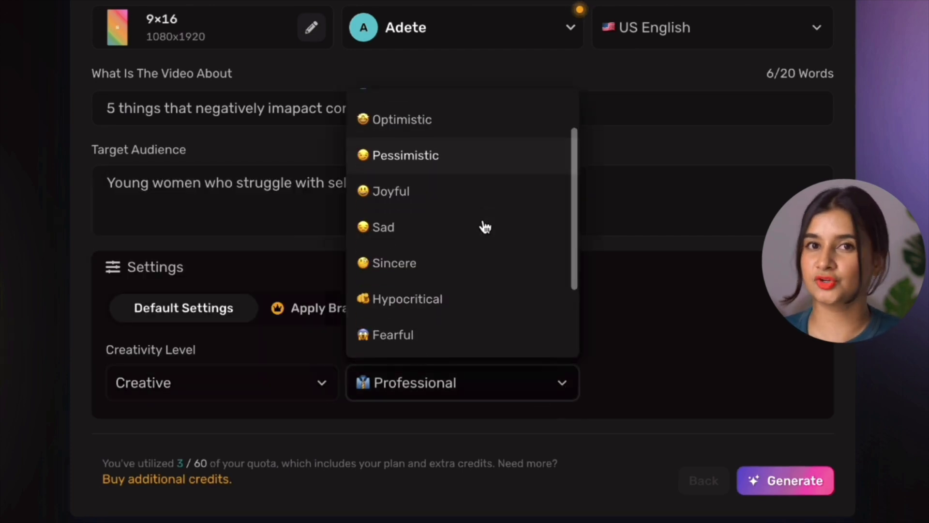
pyautogui.click(463, 218)
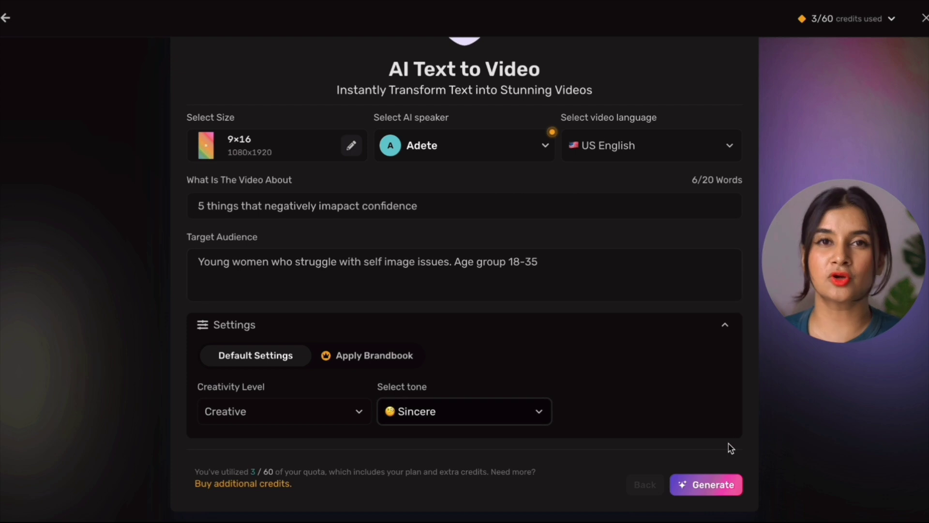
pyautogui.click(720, 484)
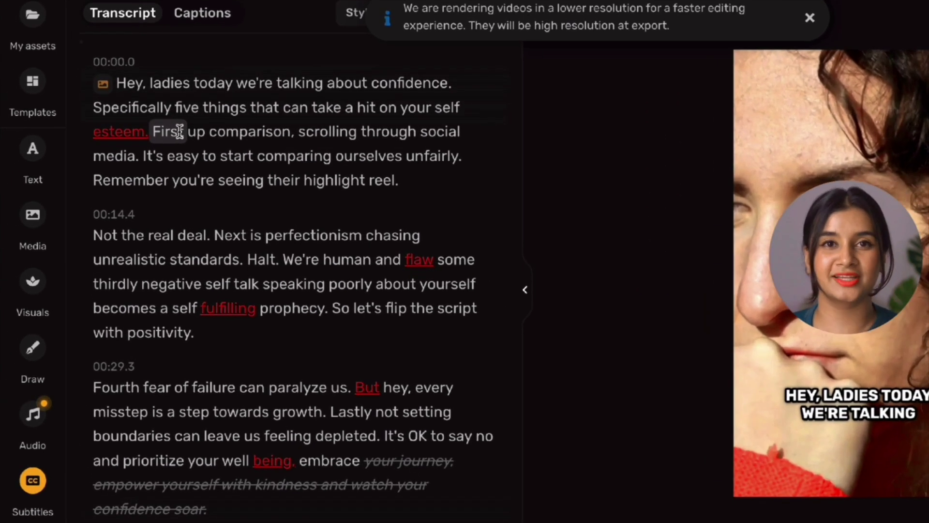
pyautogui.moveTo(179, 131); pyautogui.dragTo(353, 139)
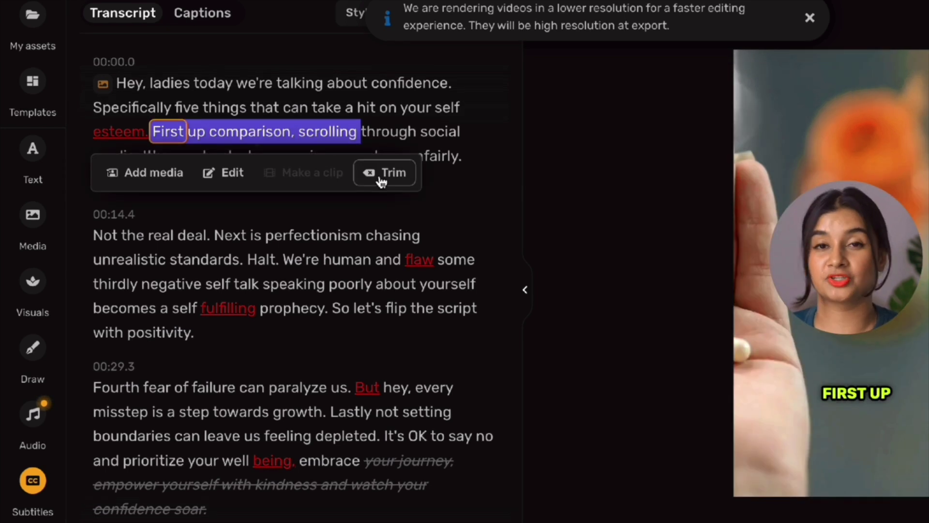
pyautogui.click(236, 184)
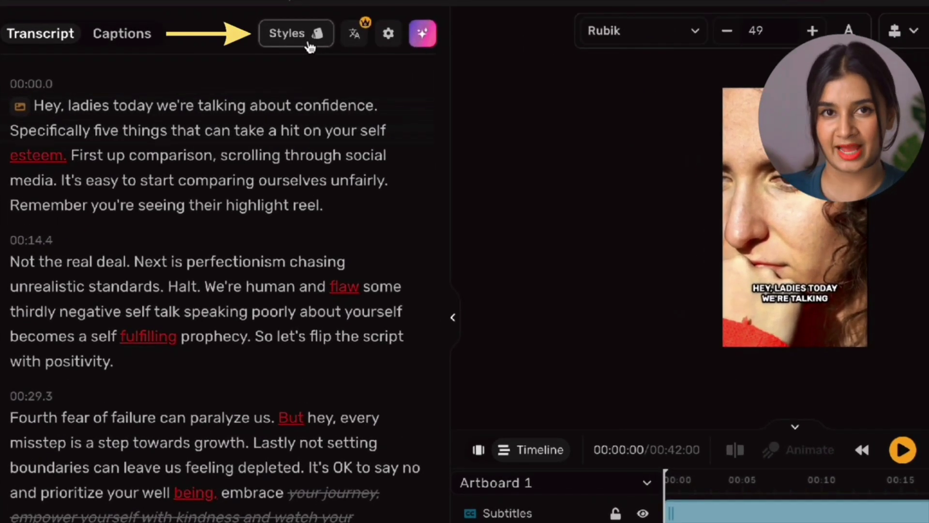
# - Apply a sentence-case style preset to the subtitle, with blue text and white highlight colour
pyautogui.click(310, 47)
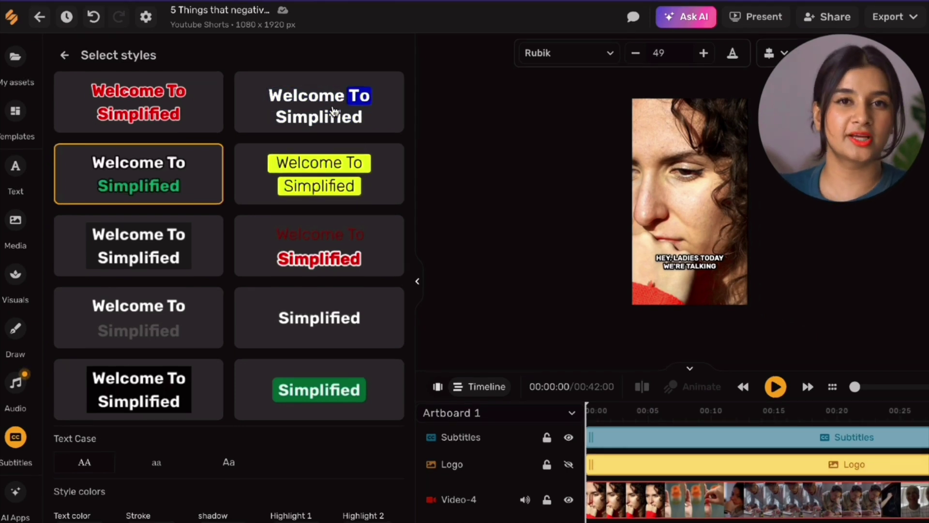
pyautogui.click(696, 266)
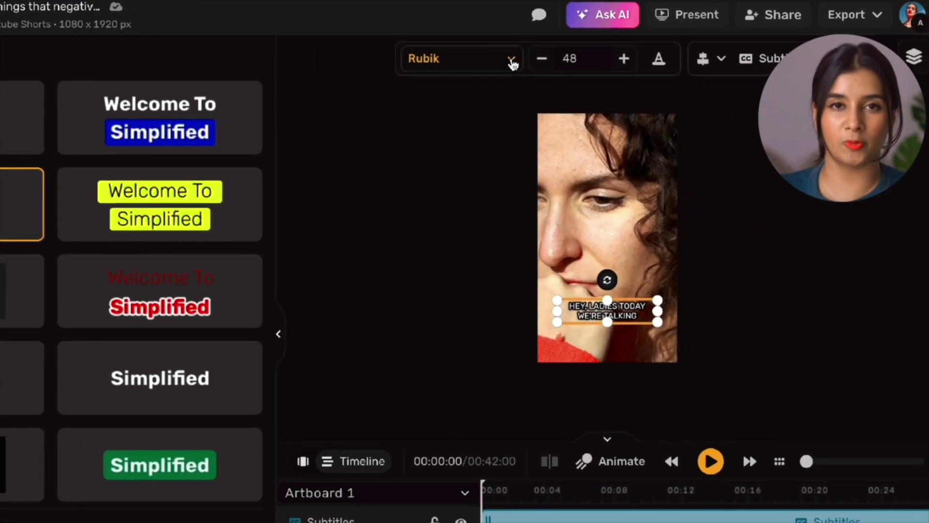
pyautogui.click(513, 63)
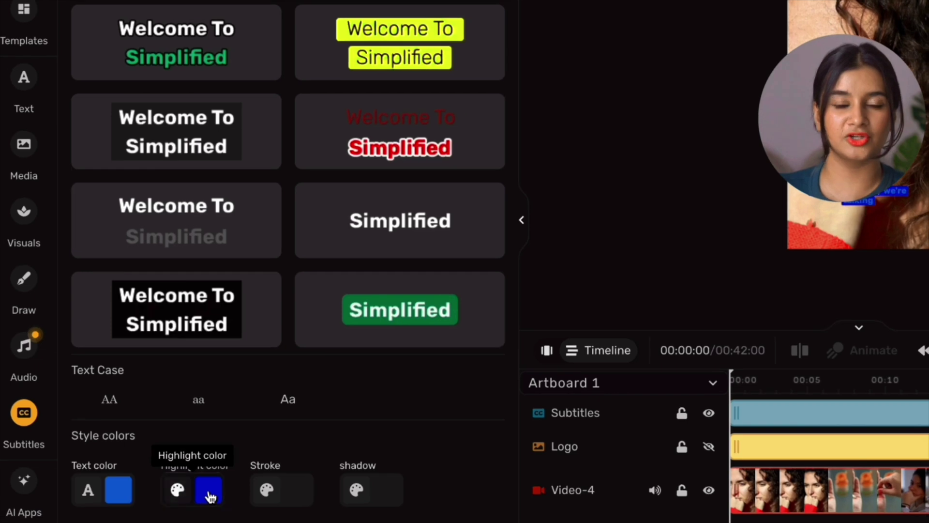
pyautogui.click(207, 493)
pyautogui.click(243, 191)
pyautogui.click(116, 510)
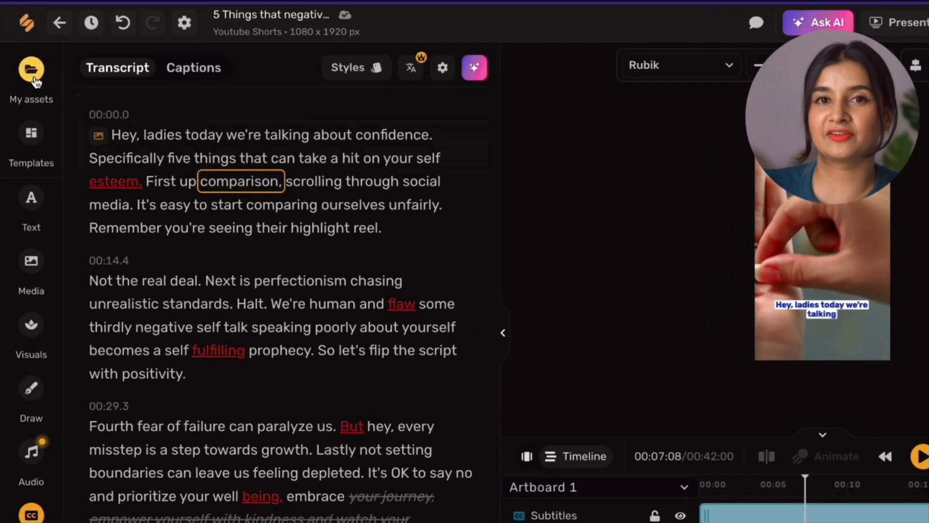
# - Upload the sunset mp4 clip from the Downloads folder into My assets
pyautogui.click(31, 69)
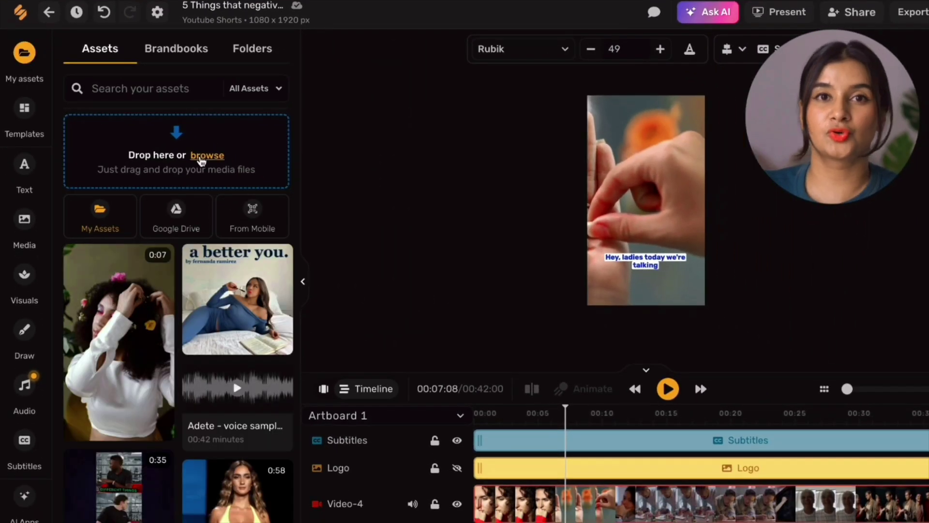
pyautogui.click(250, 187)
pyautogui.click(269, 238)
pyautogui.click(394, 143)
pyautogui.click(732, 357)
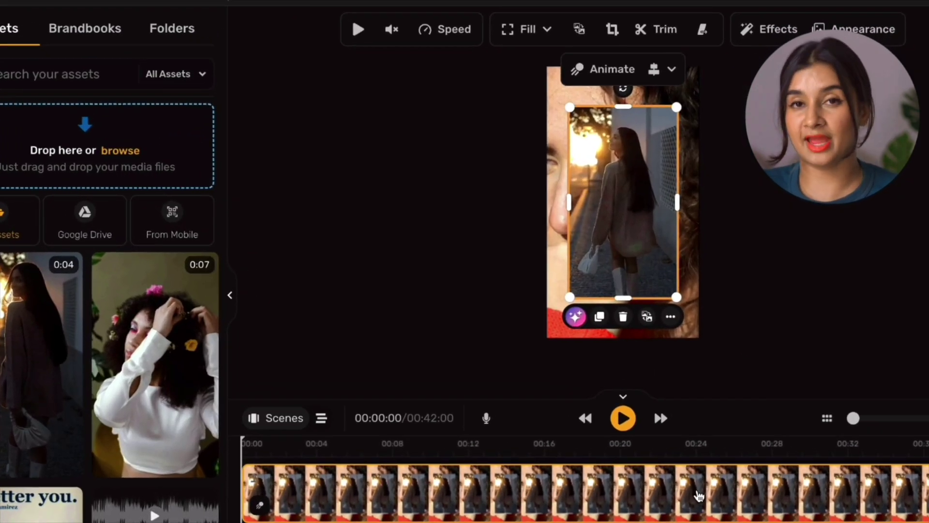
# - Stretch the sunset clip to fill the frame and send it behind the subtitles
pyautogui.moveTo(676, 297); pyautogui.dragTo(700, 336)
pyautogui.moveTo(562, 103); pyautogui.dragTo(541, 74)
pyautogui.rightClick(596, 152)
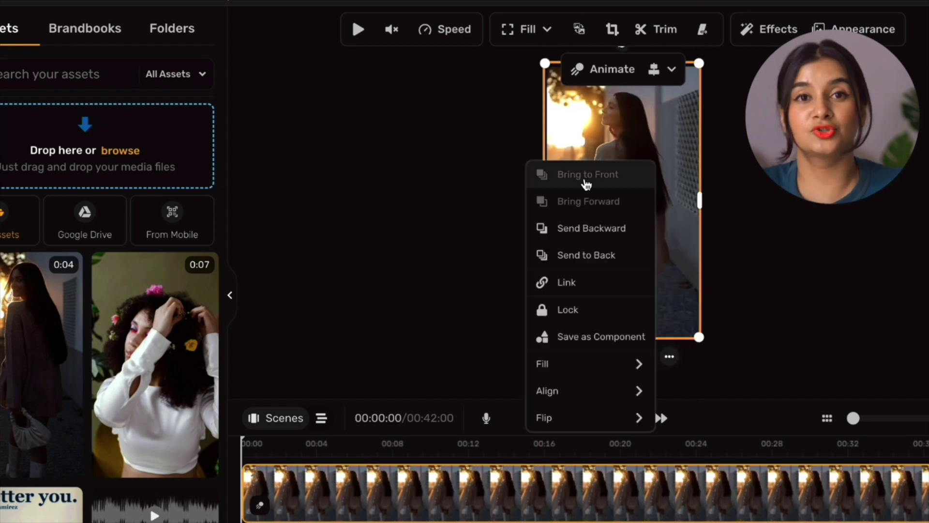
pyautogui.click(590, 229)
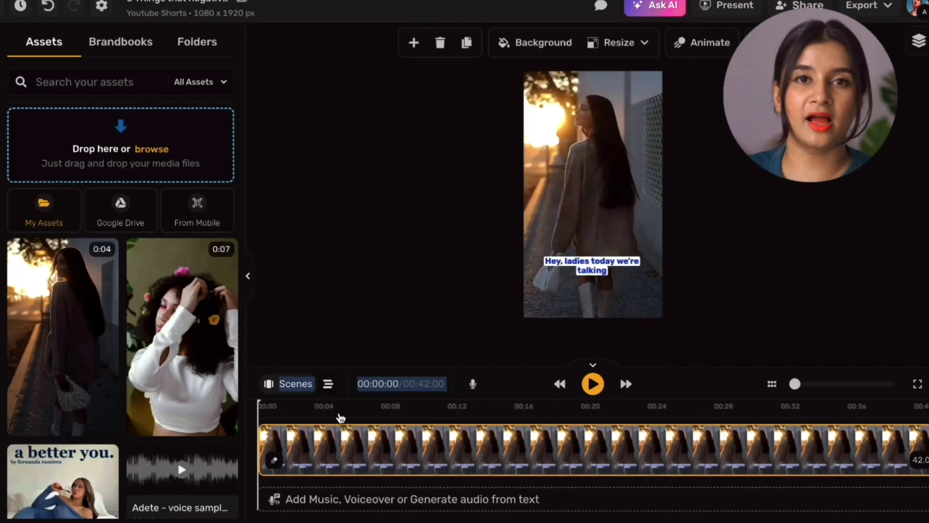
# - Select the transcript sentence, switch to Timeline view and move the playhead to about five seconds
pyautogui.tripleClick(413, 414)
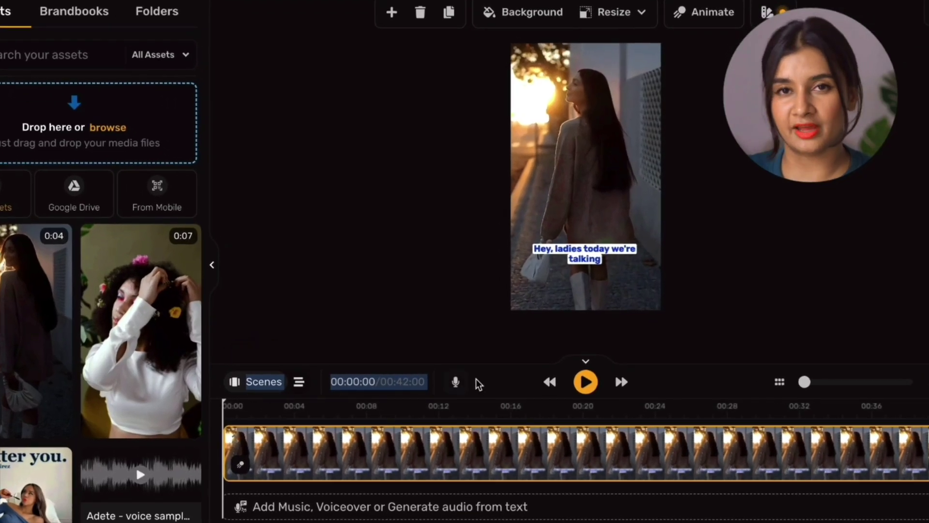
pyautogui.click(299, 383)
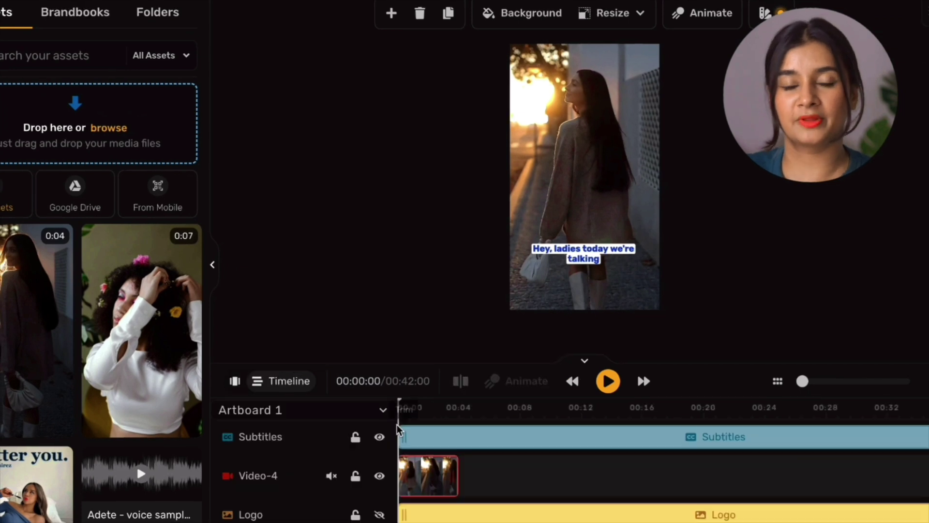
pyautogui.moveTo(399, 412); pyautogui.dragTo(500, 412)
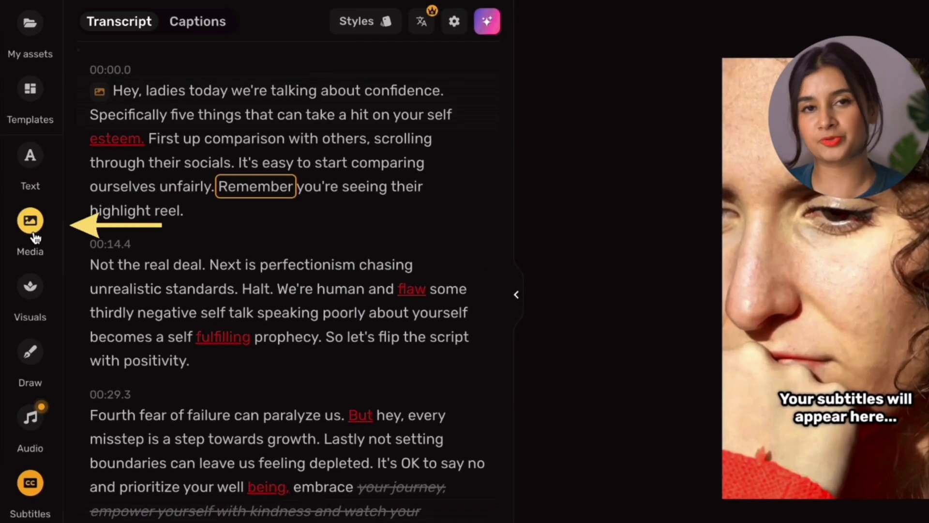
# - Pick the 0:13 sunset beach stock video and trim its start to 9 s, leaving 4.9 s
pyautogui.click(34, 236)
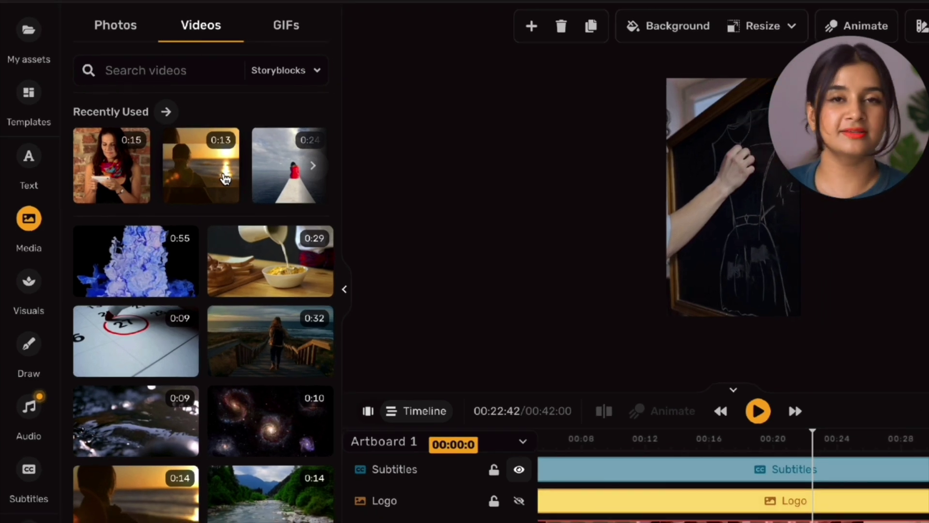
pyautogui.click(225, 179)
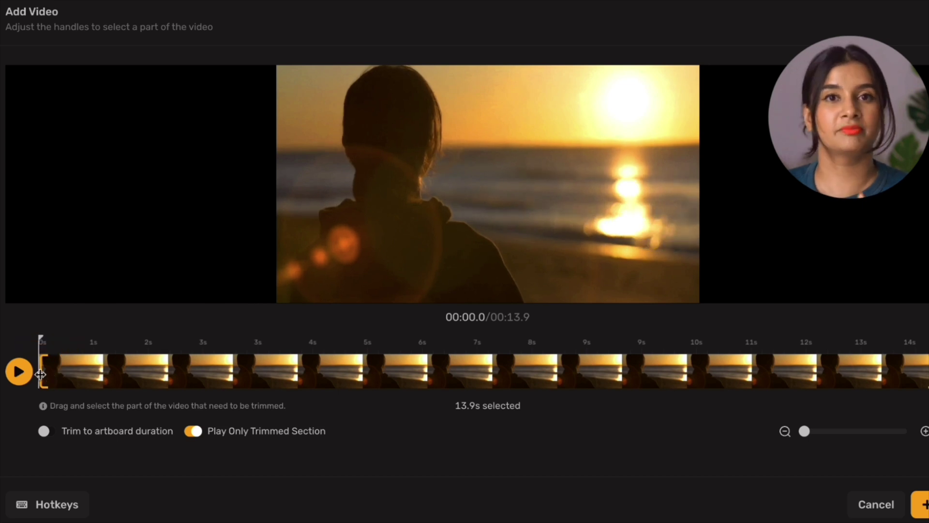
pyautogui.moveTo(40, 374); pyautogui.dragTo(622, 383)
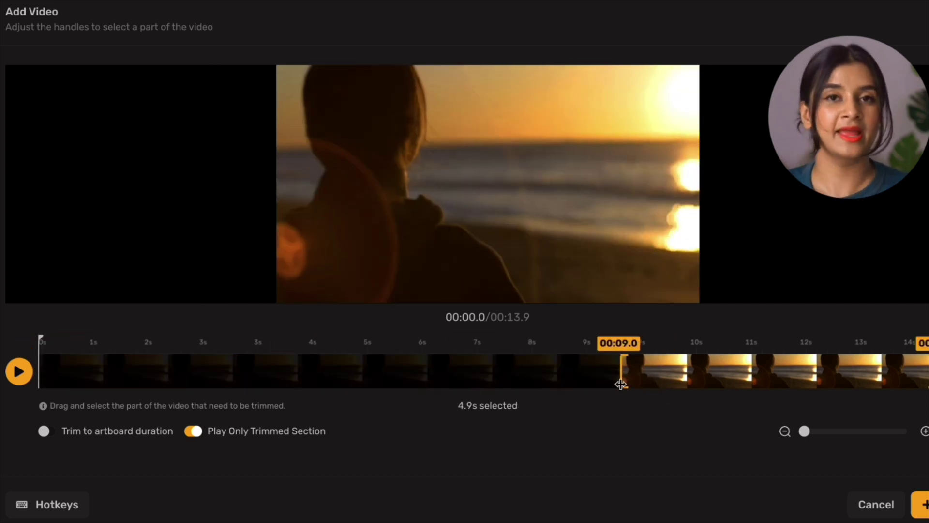